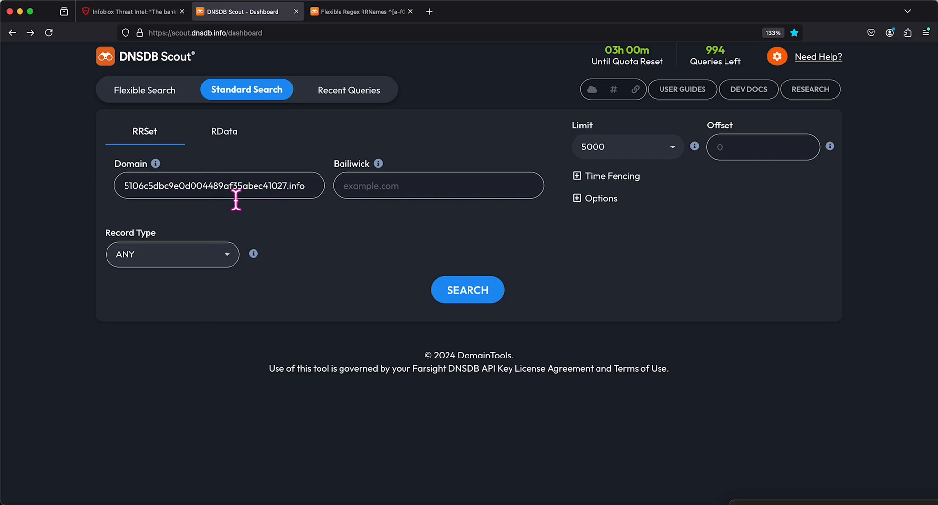
Step: Restrict the domain lookup to A records seen after August 22, 2024 12:00 AM
left_click(226, 263)
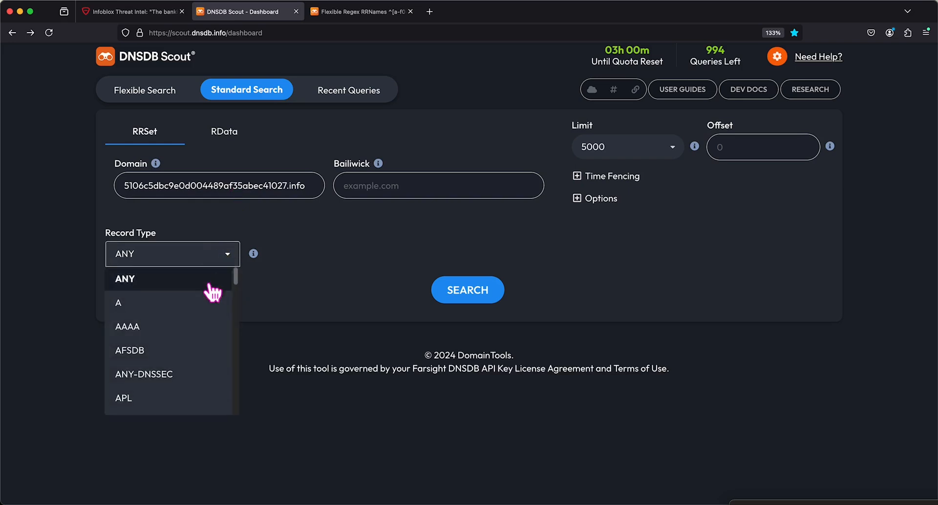
left_click(197, 305)
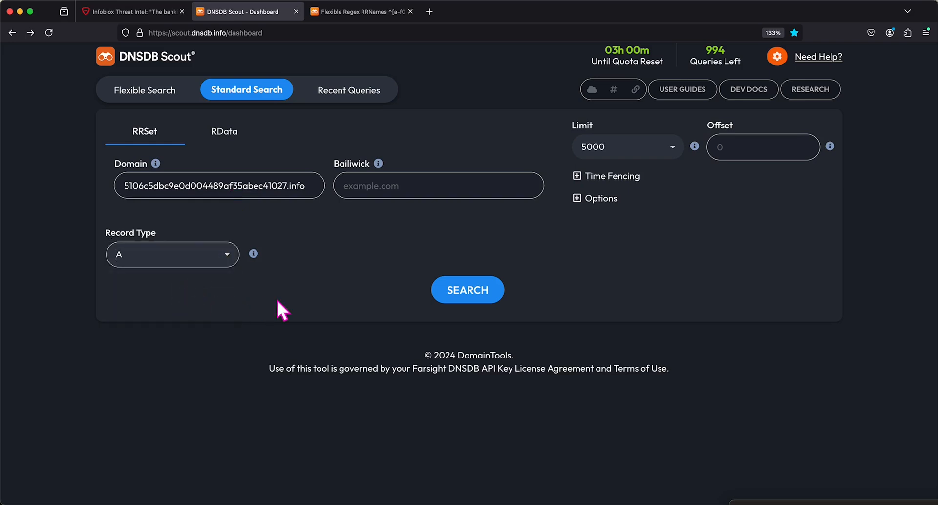
left_click(578, 177)
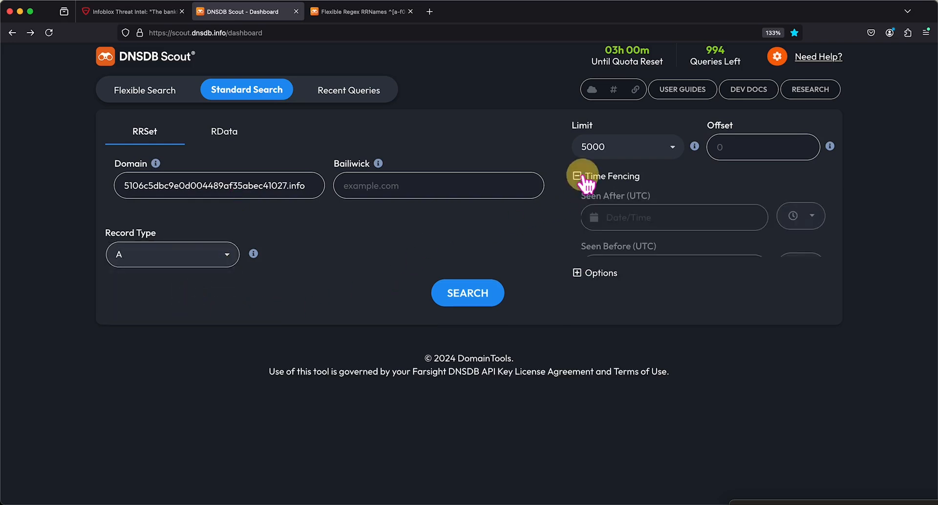
left_click(718, 230)
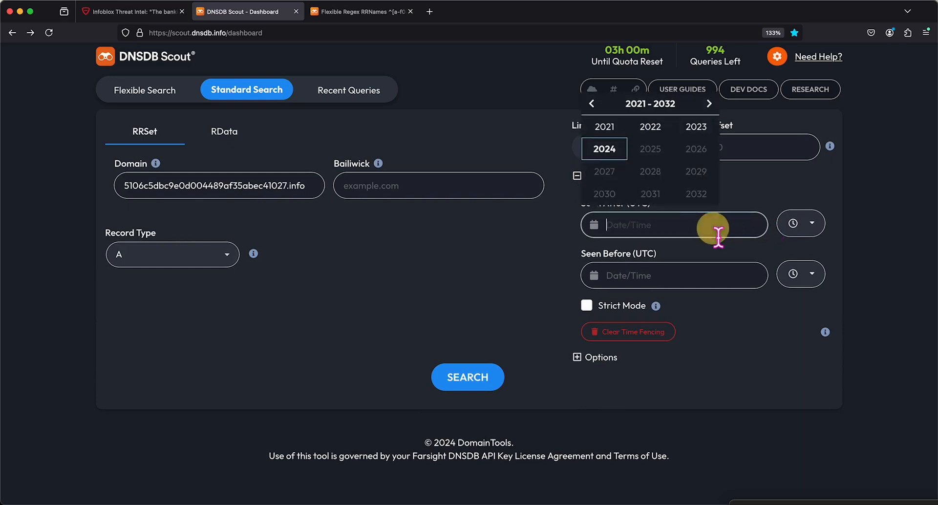
left_click(605, 149)
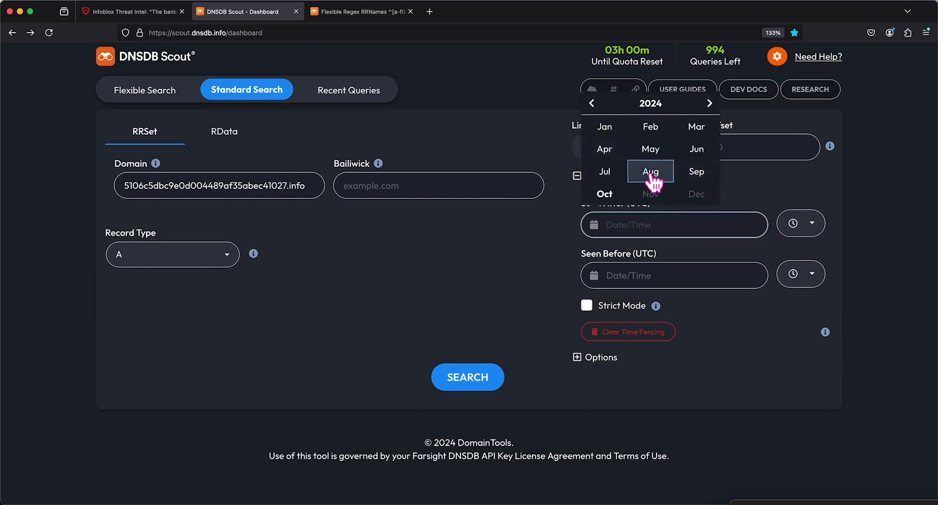
left_click(653, 175)
left_click(691, 151)
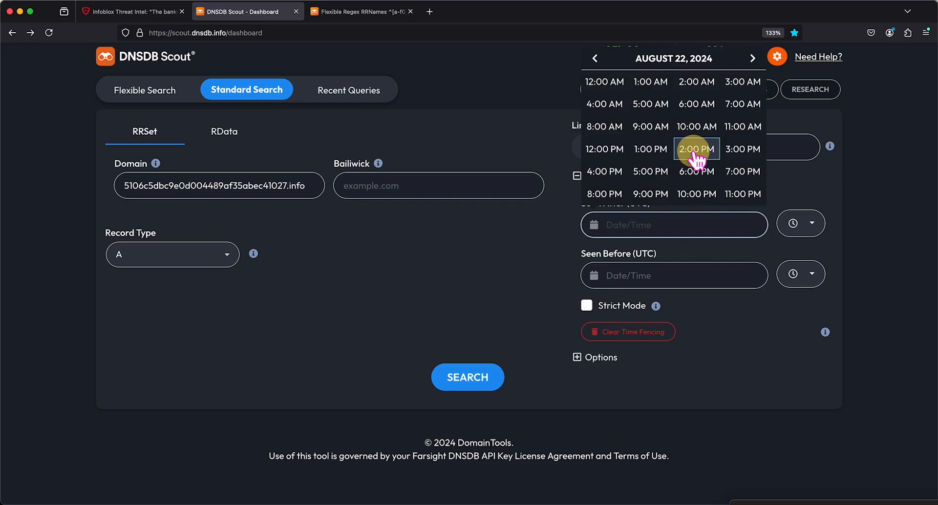
left_click(605, 79)
left_click(606, 126)
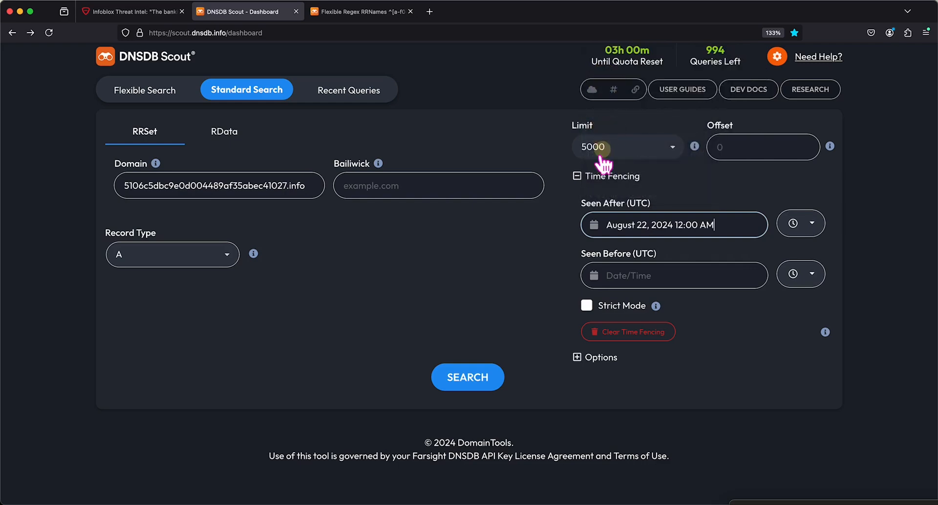
Step: Run the standard RRSet search and check the pivot searches offered for the RRName in the results
left_click(479, 380)
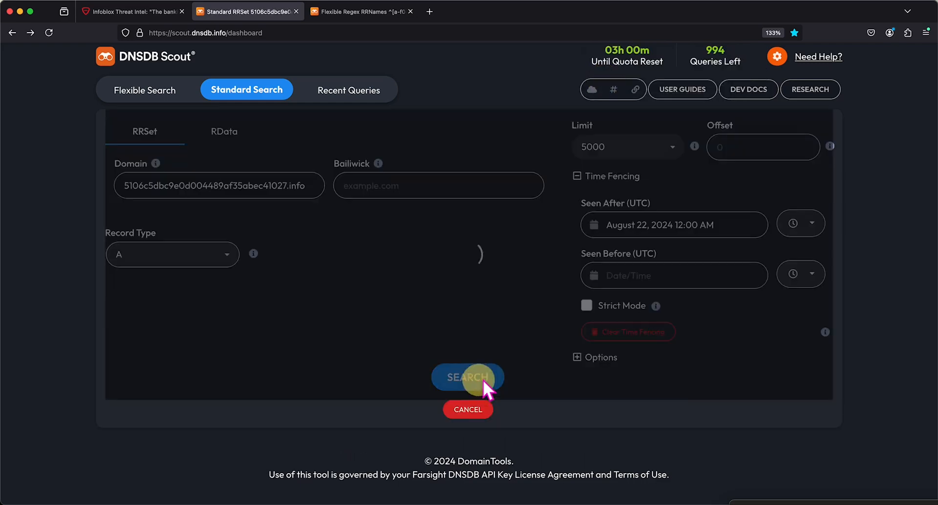
scroll(441, 292, "down", 1)
scroll(441, 292, "down", 5)
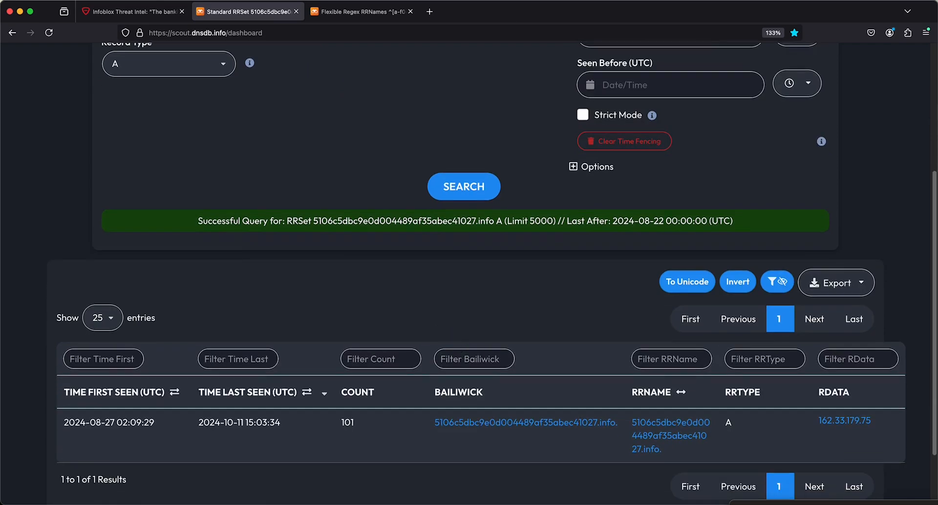
scroll(487, 462, "down", 1)
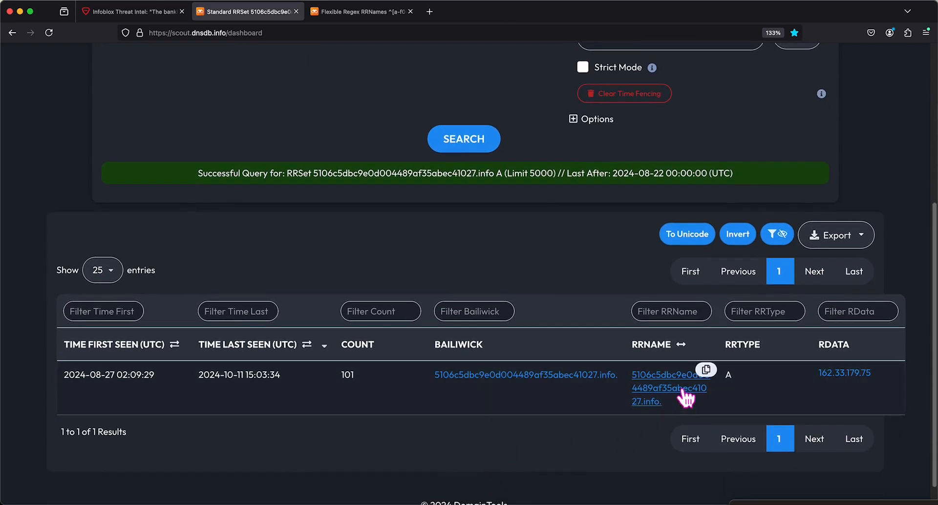
left_click(666, 395)
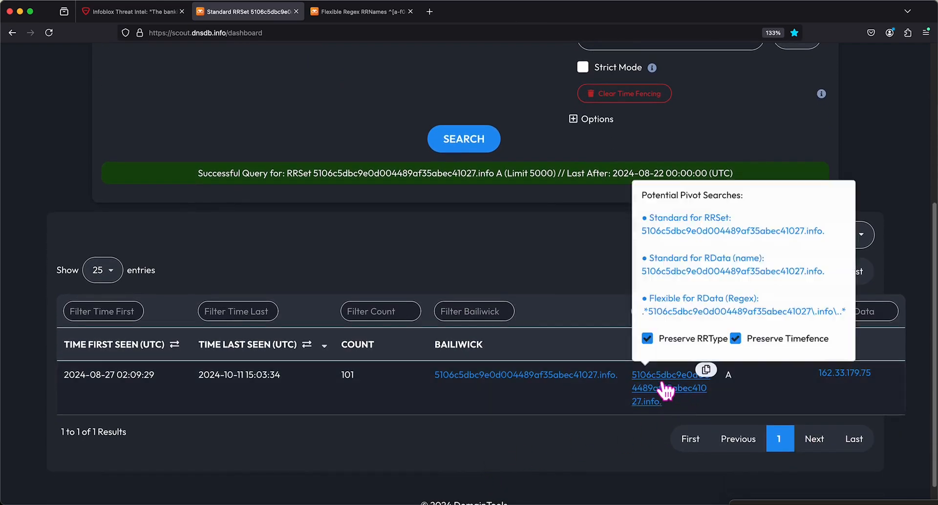
left_click(849, 383)
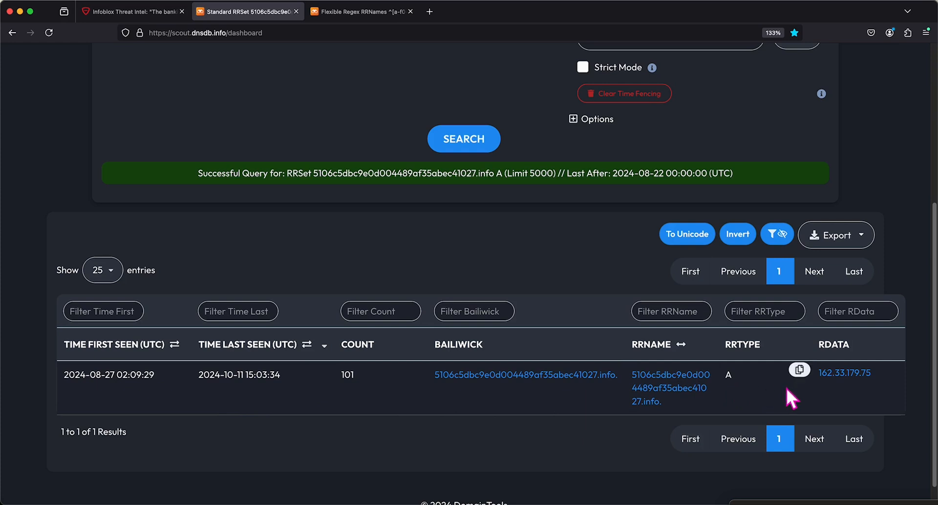
Step: Pivot from the RData address to a standard RData IP search for 162.33.179.75 and review the domains sharing it
left_click(834, 377)
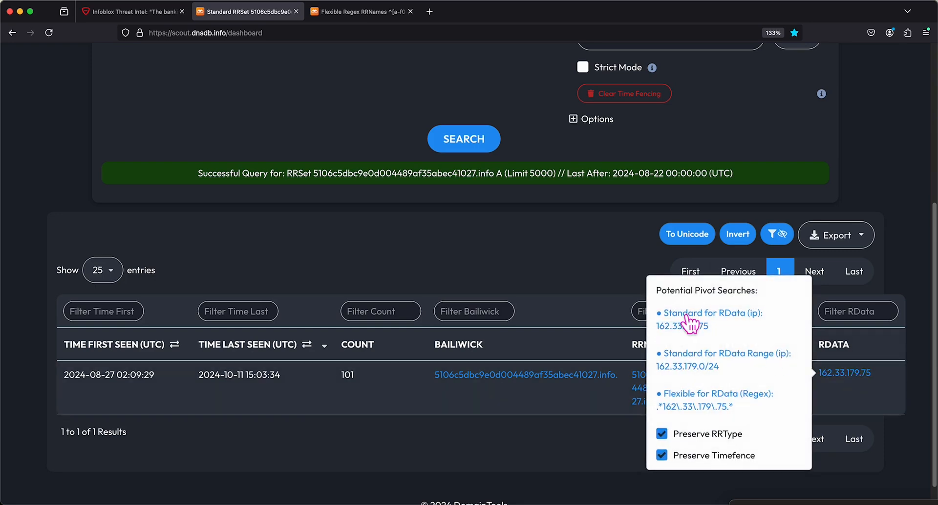
left_click(687, 317)
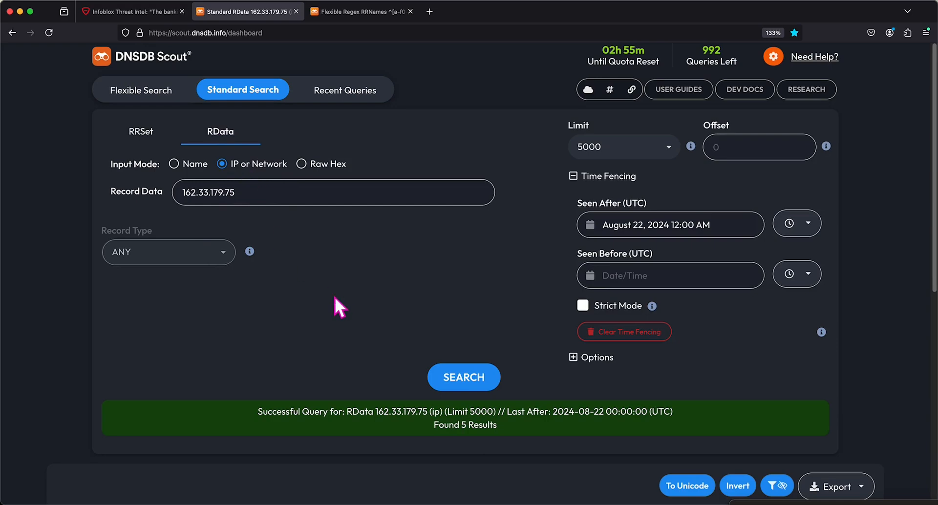
scroll(336, 299, "down", 3)
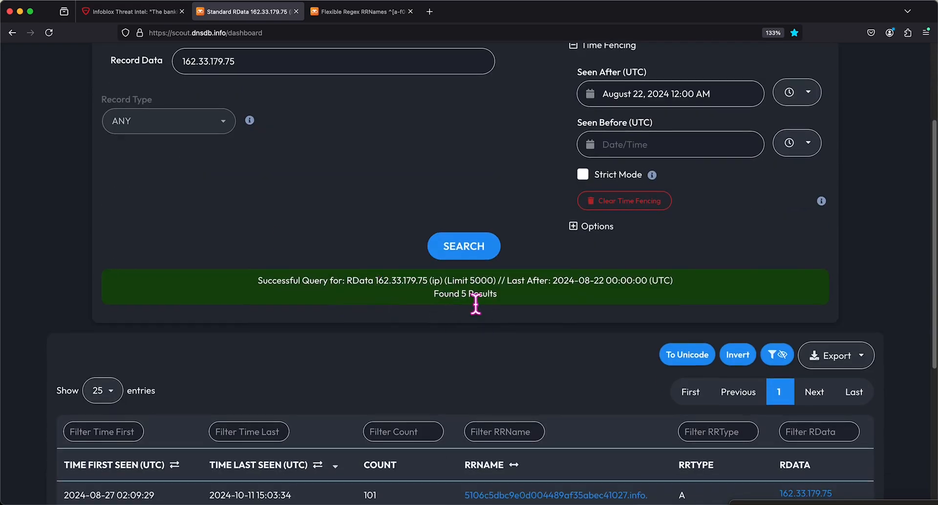
scroll(492, 307, "down", 3)
scroll(492, 306, "down", 1)
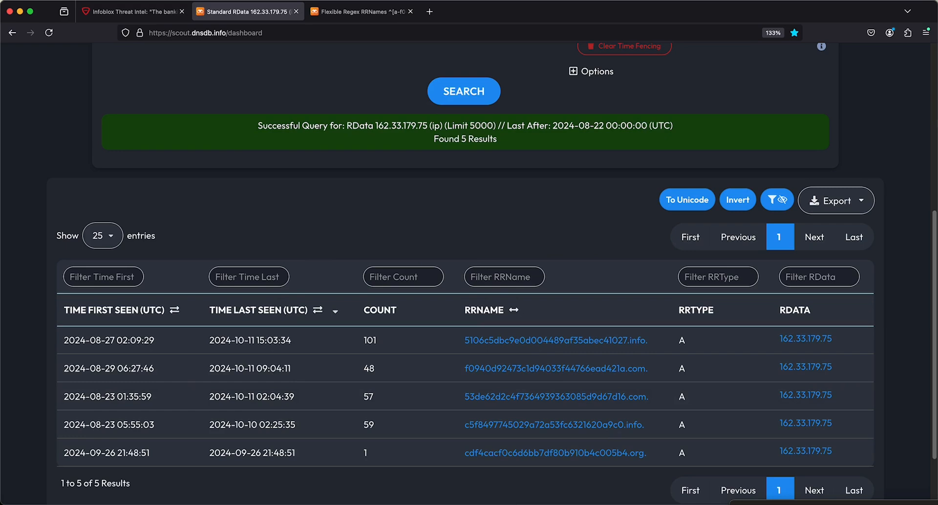
Step: Run the flexible regex search ^[a-f0-9]{32,32}\.xyz\.$ for A records, with the seen-after time fence set to 24h
left_click(577, 377)
scroll(418, 205, "up", 6)
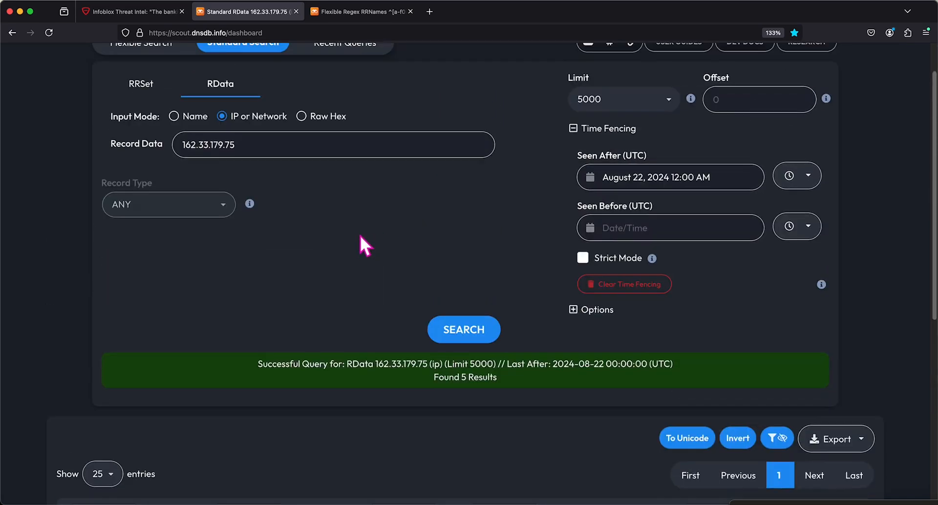
left_click(142, 91)
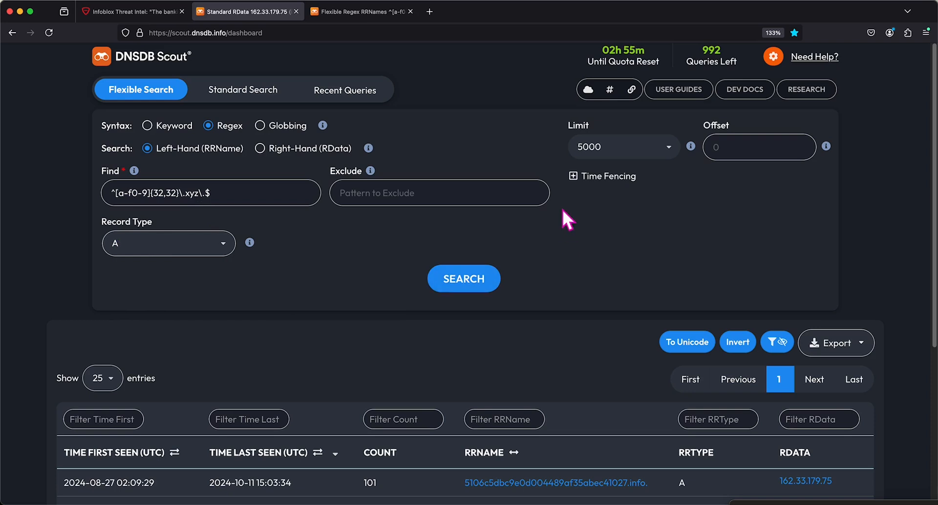
left_click(574, 178)
left_click(797, 223)
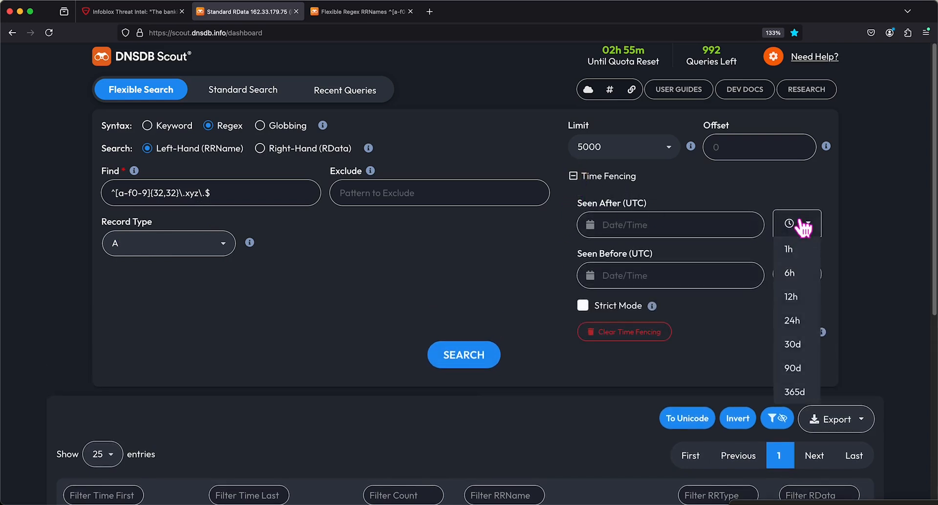
left_click(796, 323)
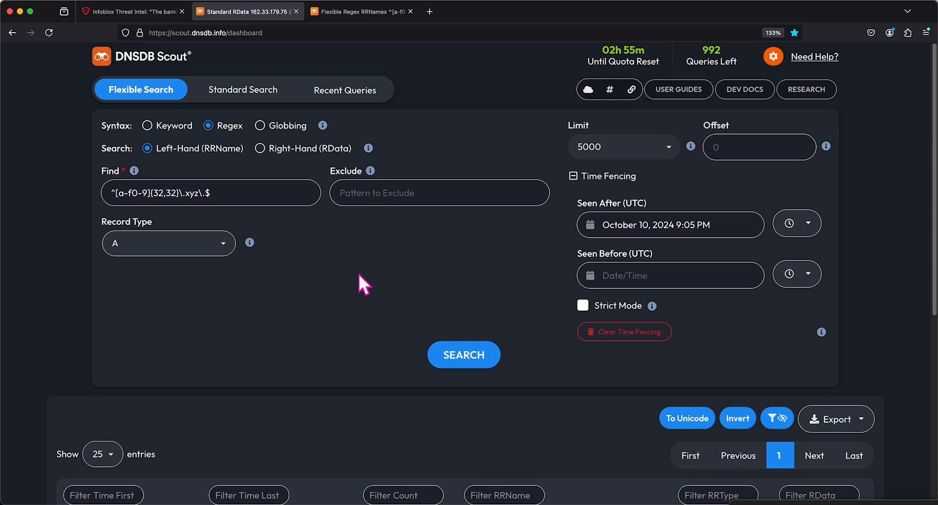
left_click(470, 356)
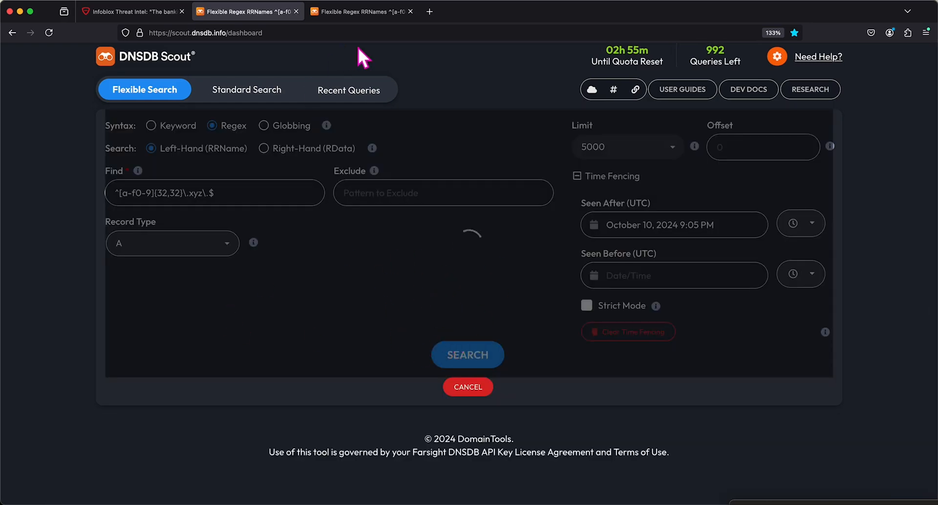
Step: Switch to the already completed regex search and examine its time fence, strict mode setting and matching .xyz domains
left_click(353, 12)
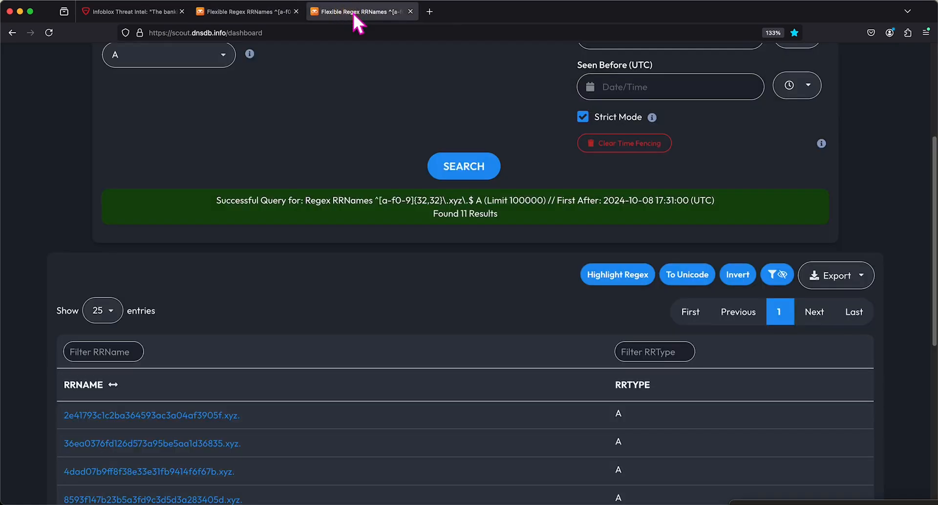
scroll(363, 259, "up", 3)
scroll(362, 263, "down", 3)
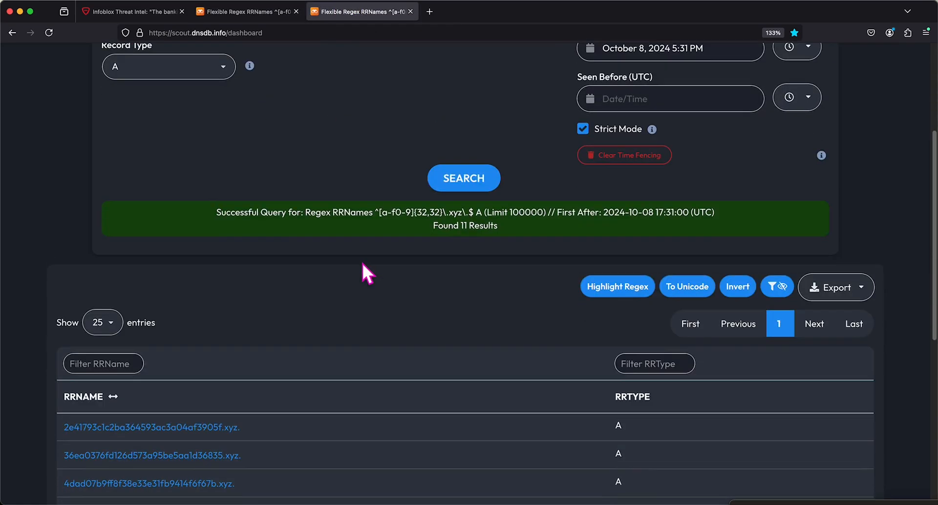
scroll(459, 245, "down", 1)
scroll(459, 244, "up", 3)
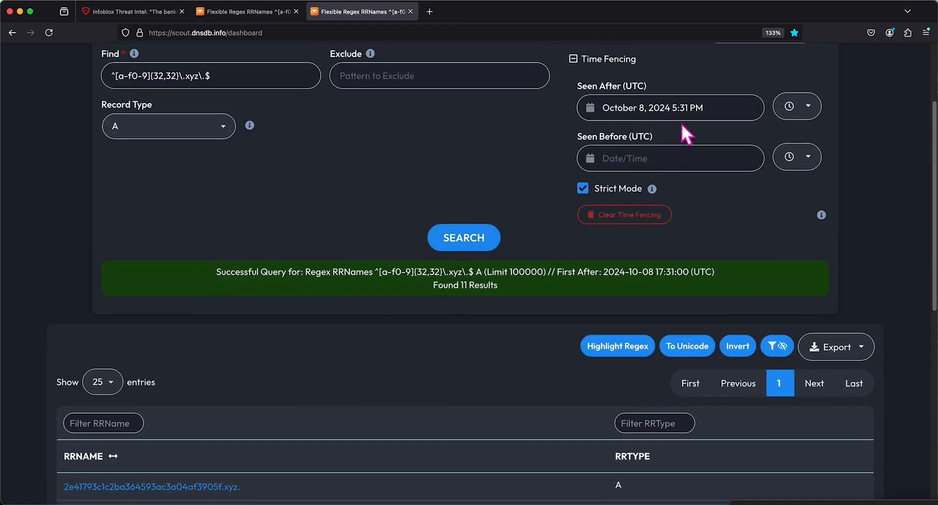
scroll(464, 293, "down", 1)
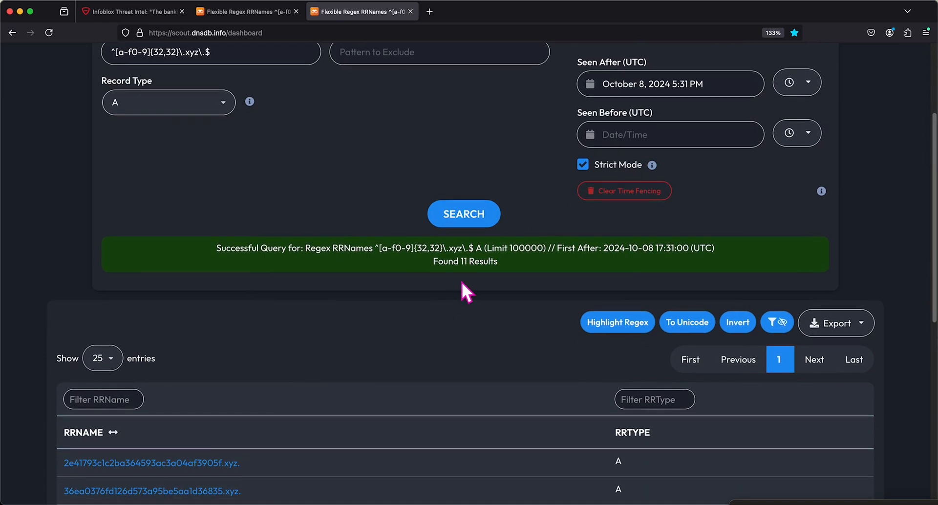
scroll(462, 277, "down", 10)
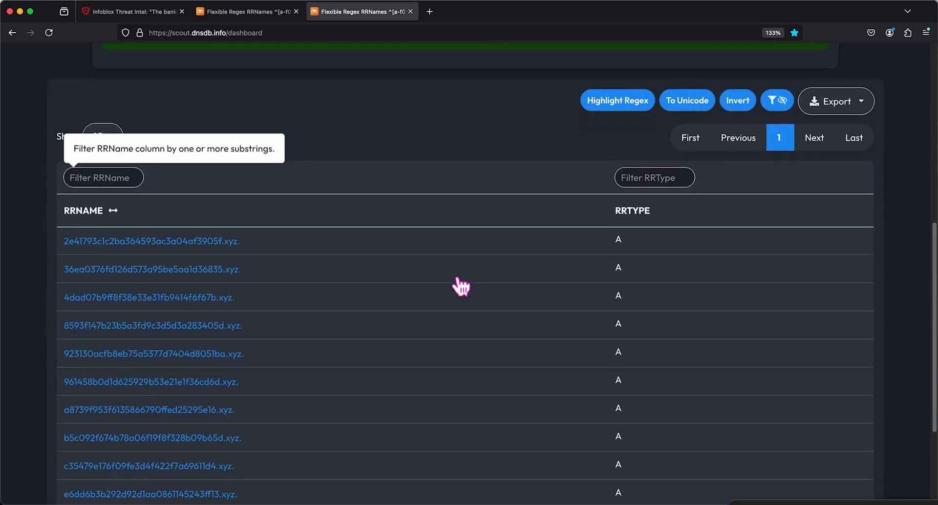
scroll(456, 278, "down", 2)
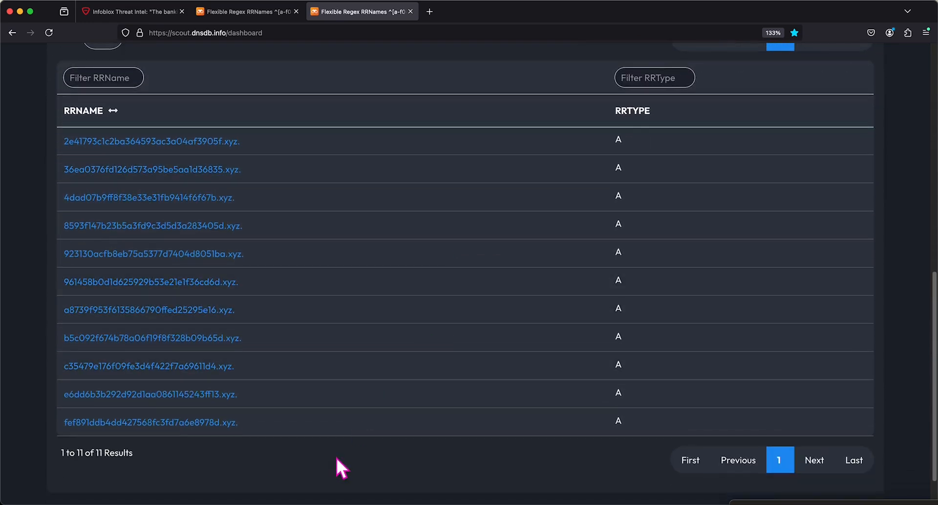
Step: Pivot from the first listed .xyz domain, 2e41793c1c2ba364593ac3a04af3905f.xyz, to a standard RRSet search
left_click(144, 141)
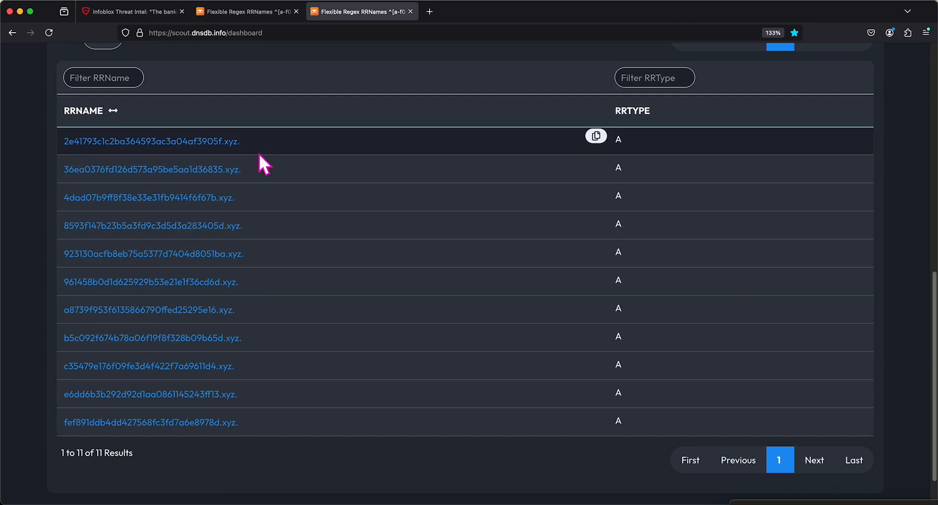
left_click(204, 145)
left_click(130, 208)
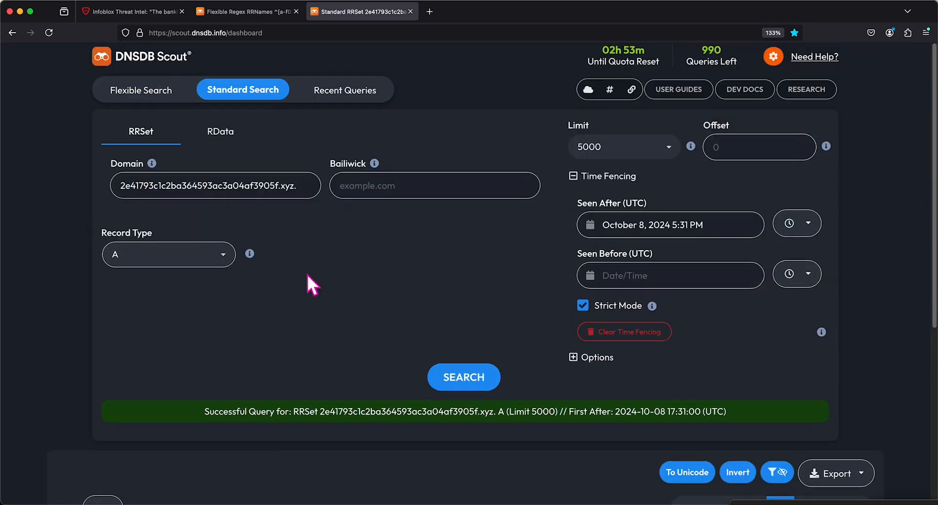
Step: Pivot from the domain's RData address to a standard RData IP search for 188.40.187.130 and review the results
scroll(304, 281, "down", 5)
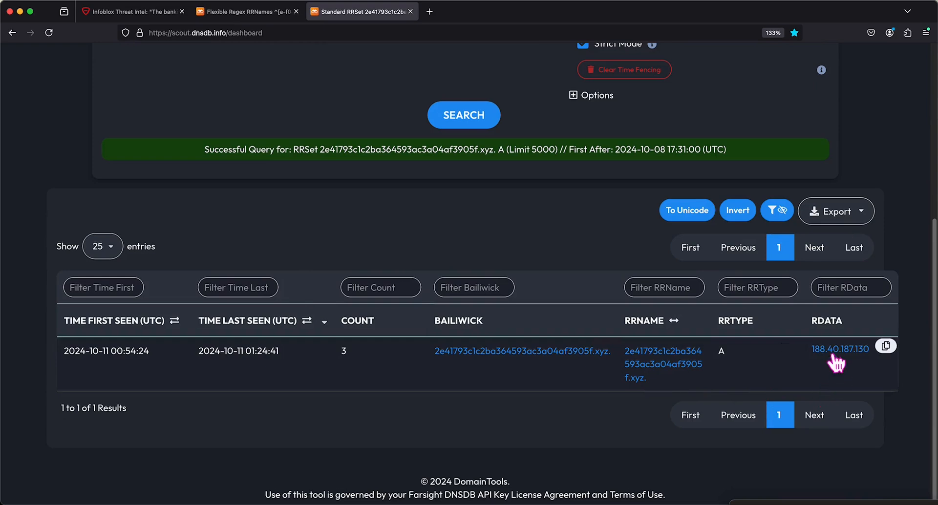
left_click(833, 350)
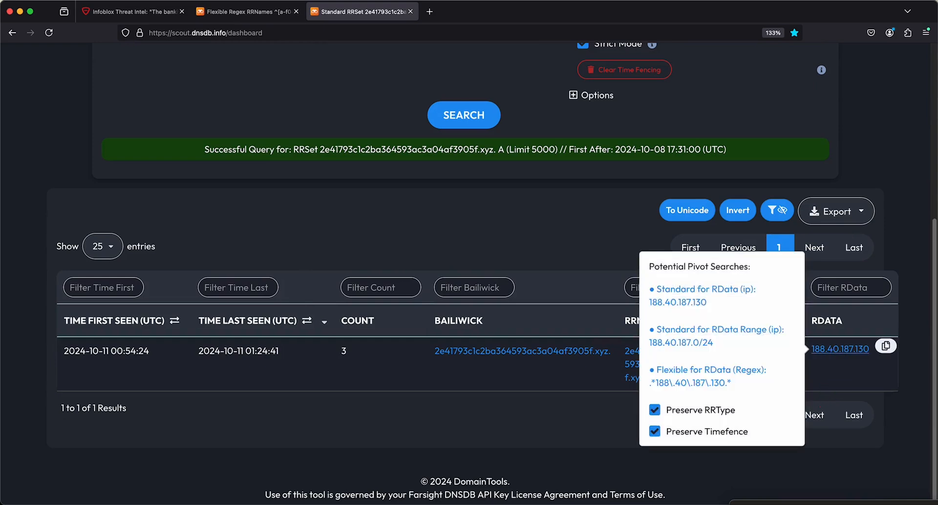
left_click(692, 292)
scroll(344, 294, "down", 4)
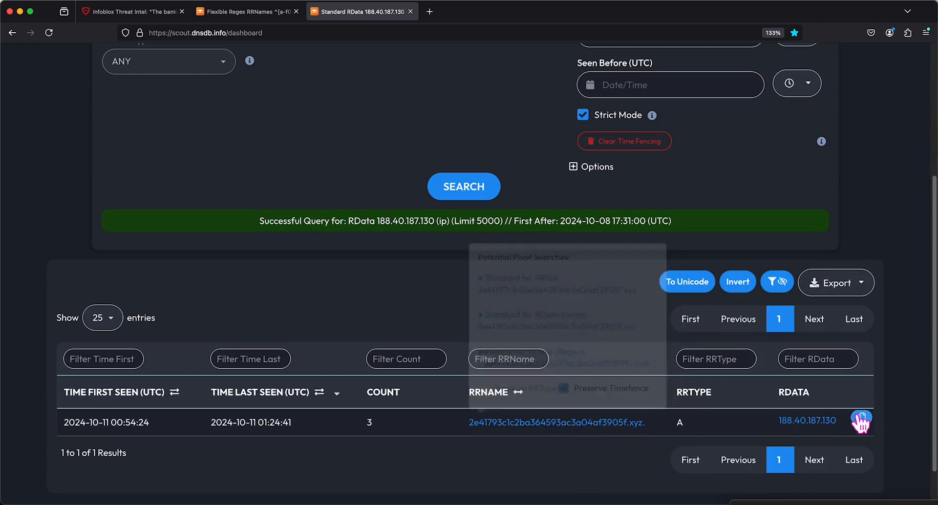